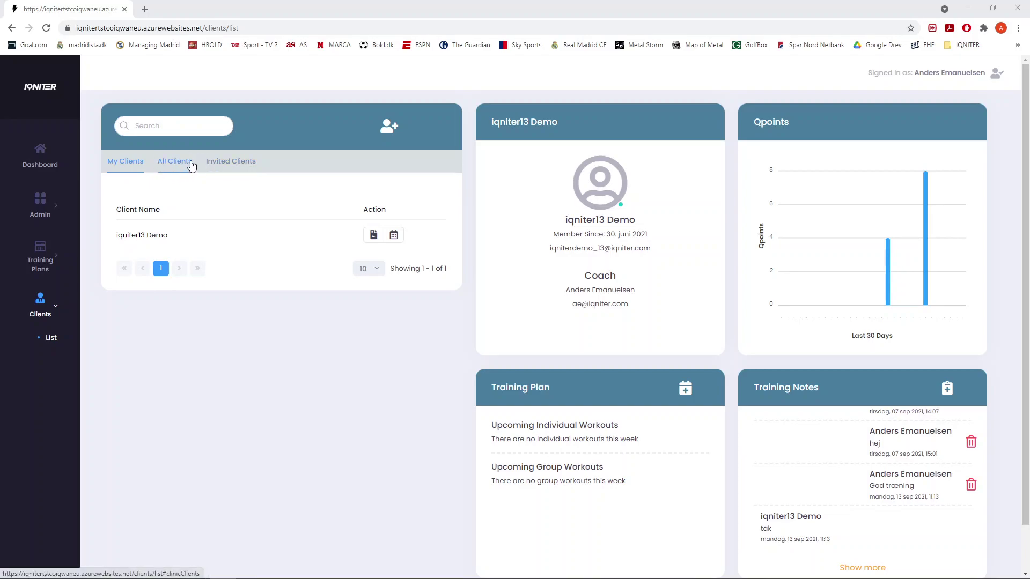
click(256, 159)
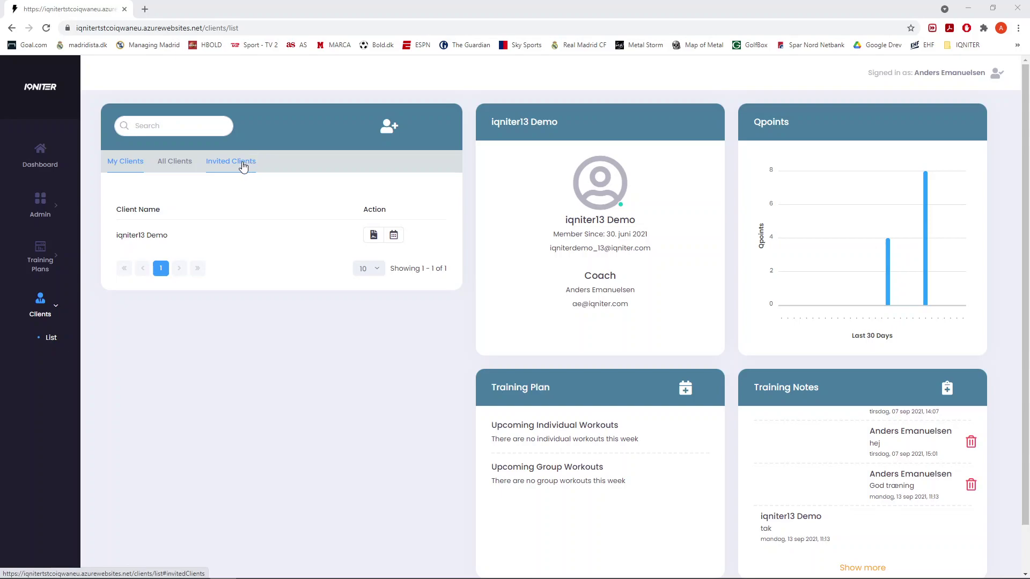